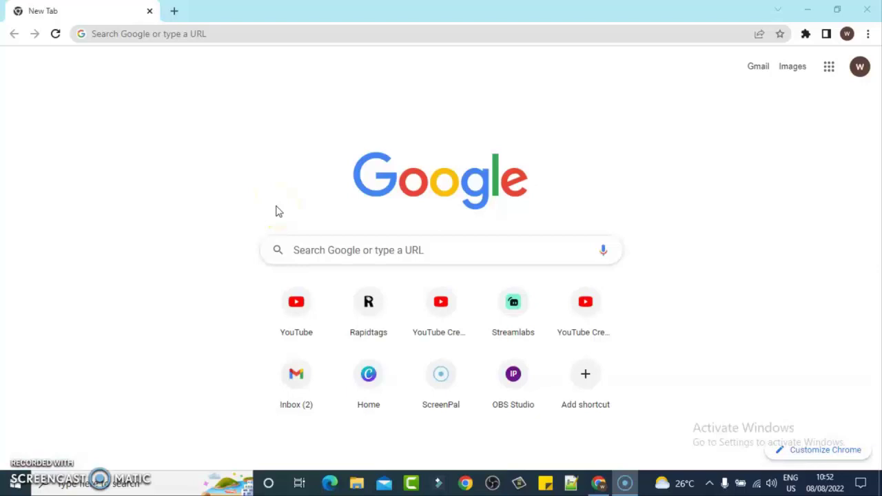
Step: Load youtube.com and scroll through the signed-in account's recommended video feed
{"action": "left_click", "coordinate": [165, 38]}
{"action": "type", "text": "youtube.com"}
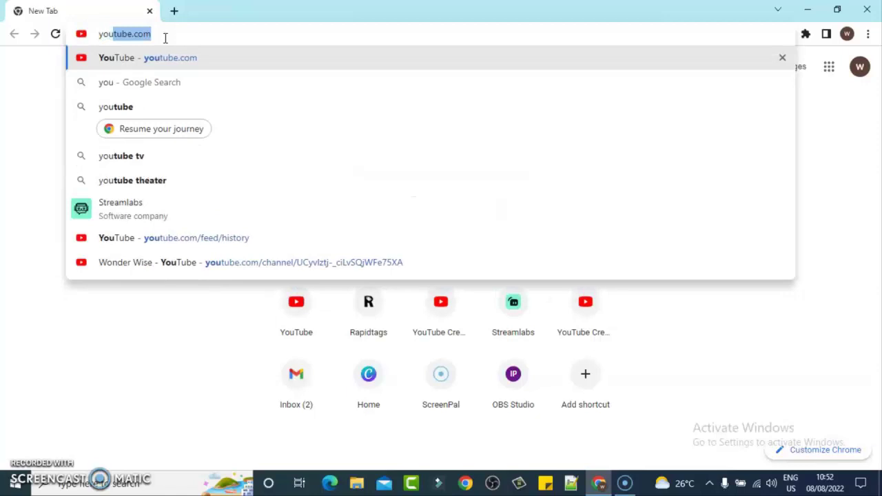
{"action": "key", "text": "Return"}
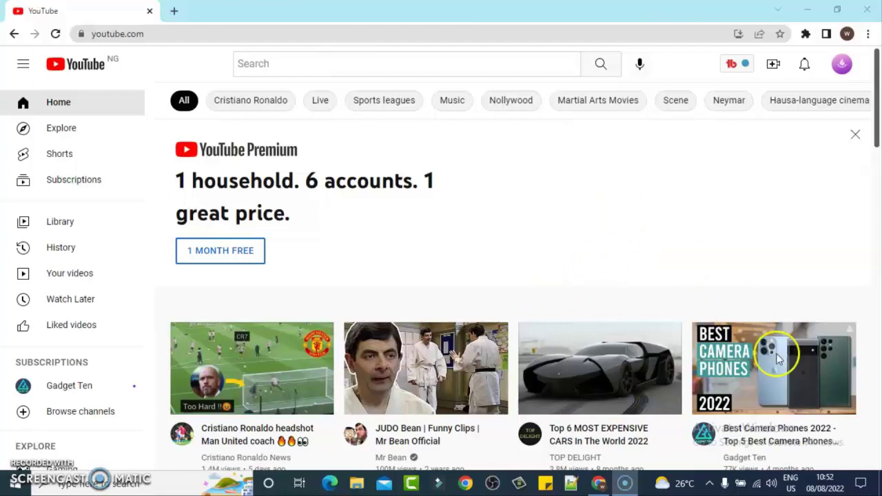
{"action": "scroll", "coordinate": [877, 87], "scroll_direction": "down", "scroll_amount": 2}
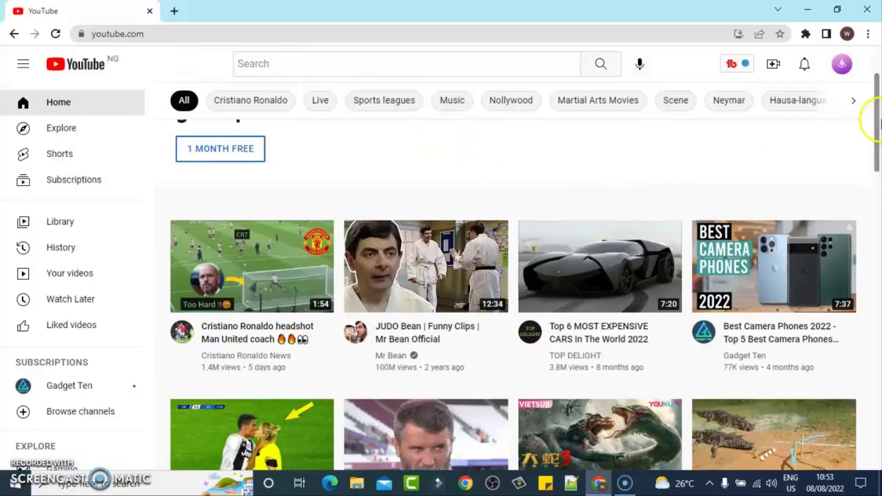
{"action": "left_click_drag", "start_coordinate": [878, 122], "coordinate": [878, 178]}
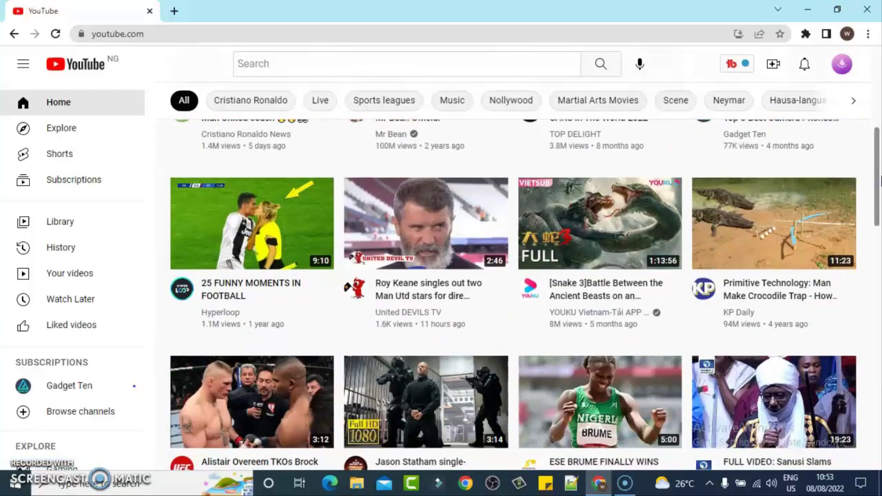
{"action": "left_click_drag", "start_coordinate": [879, 178], "coordinate": [878, 110]}
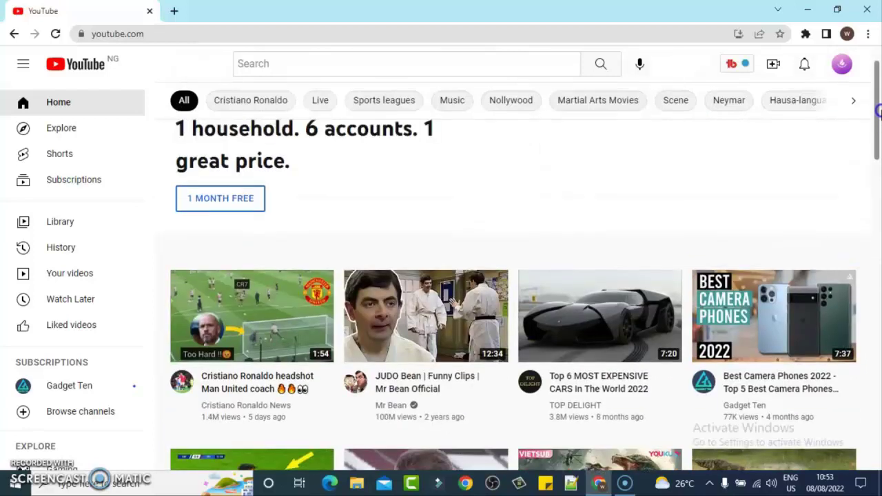
Step: Go from YouTube's watch History to 'Watch and search history' on Google My Activity
{"action": "left_click", "coordinate": [66, 251]}
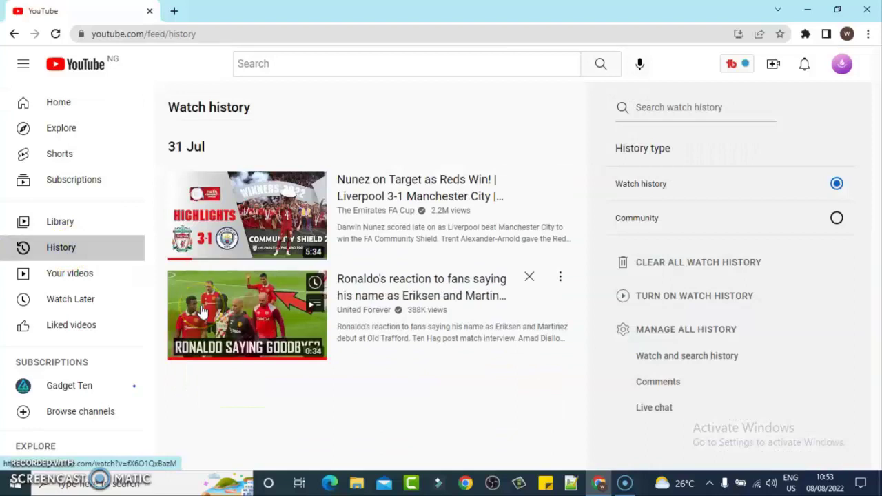
{"action": "left_click", "coordinate": [664, 375]}
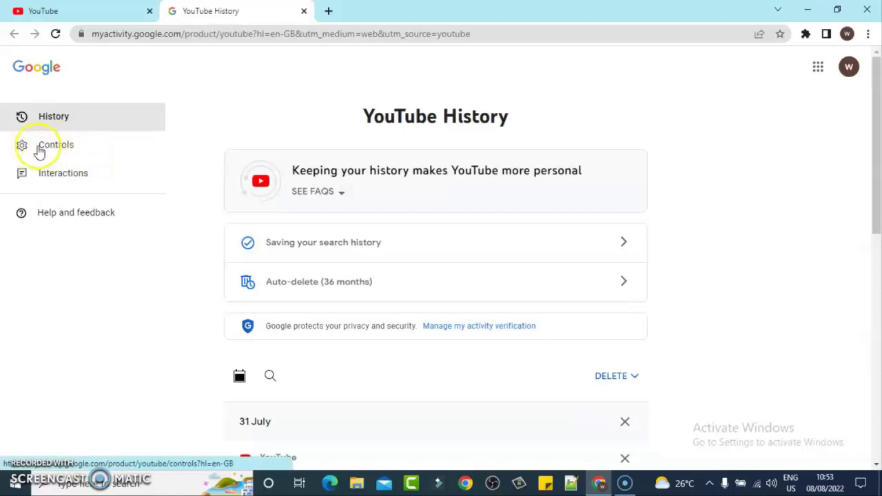
Step: Review the YouTube History card: history On, searches included, auto-delete after 36 months
{"action": "left_click", "coordinate": [39, 148]}
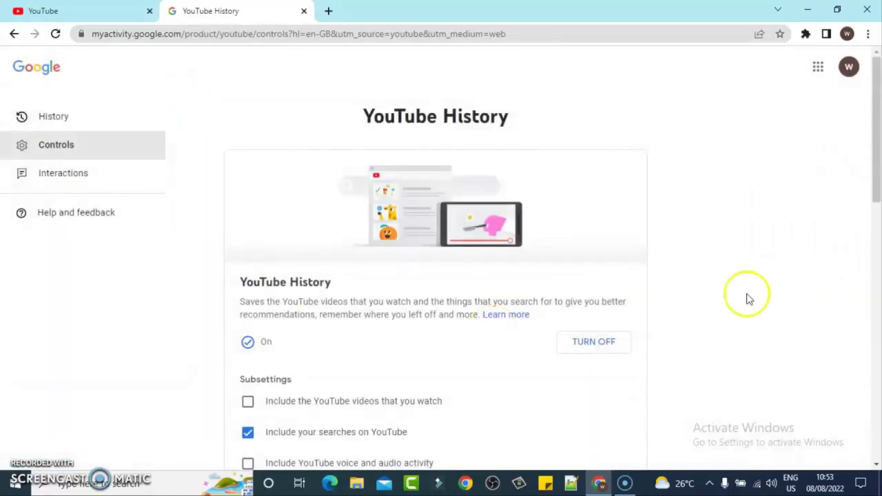
{"action": "left_click_drag", "start_coordinate": [873, 181], "coordinate": [878, 210]}
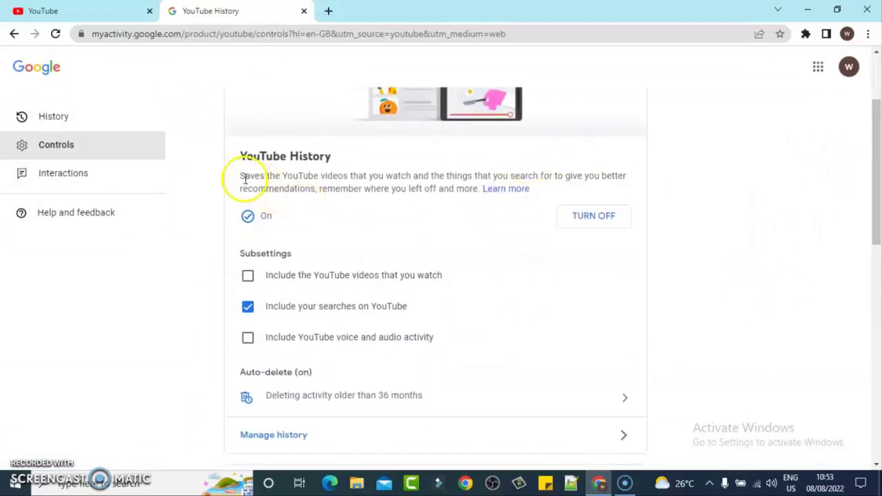
{"action": "left_click_drag", "start_coordinate": [243, 177], "coordinate": [383, 184]}
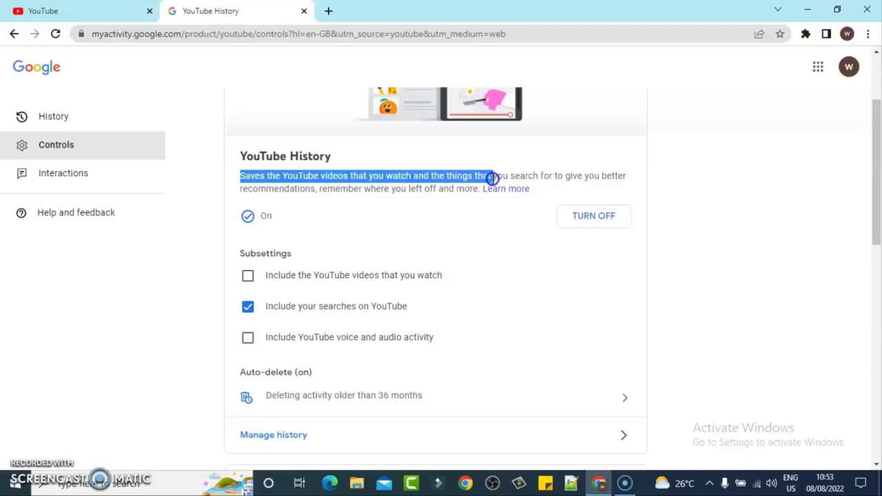
{"action": "left_click_drag", "start_coordinate": [513, 177], "coordinate": [469, 188]}
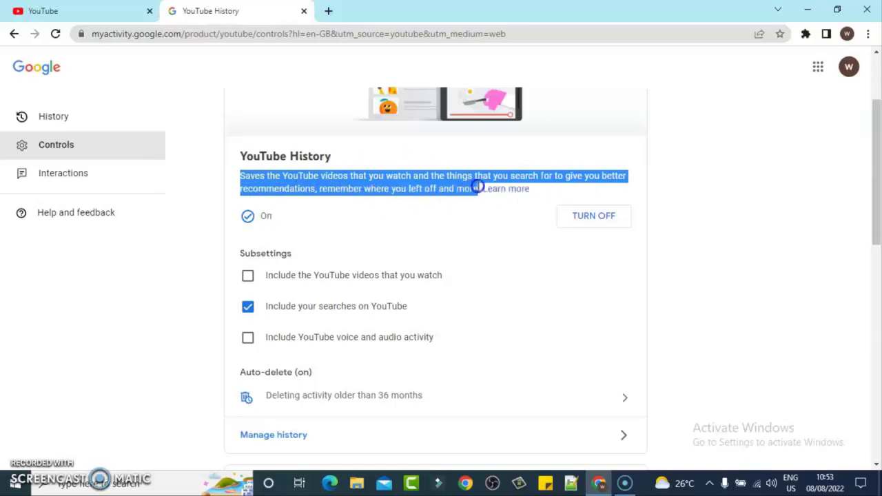
{"action": "left_click", "coordinate": [710, 199]}
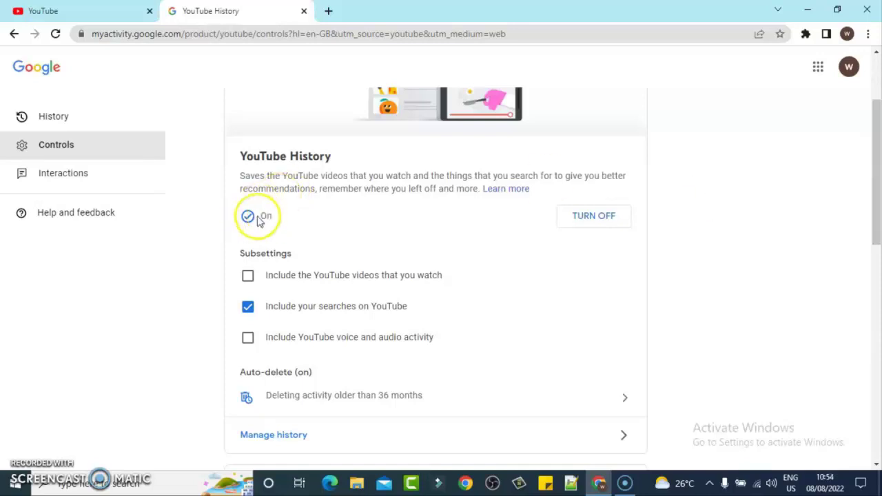
{"action": "left_click", "coordinate": [282, 219]}
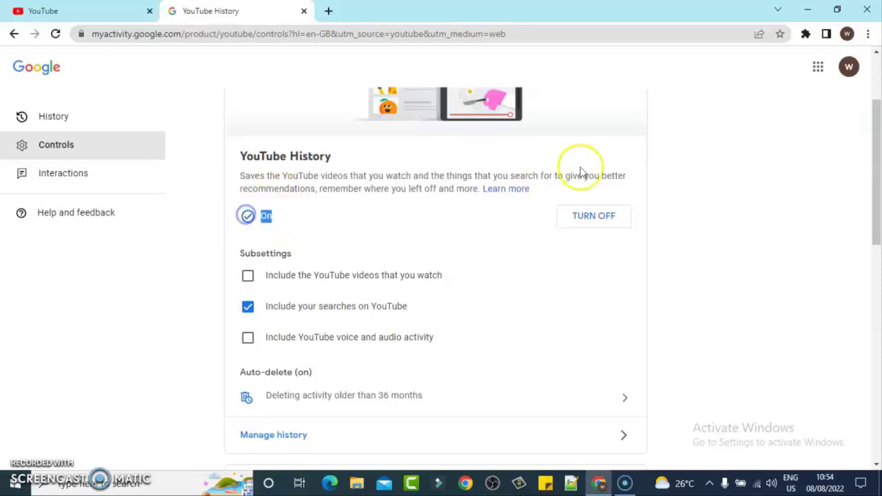
{"action": "left_click", "coordinate": [765, 238]}
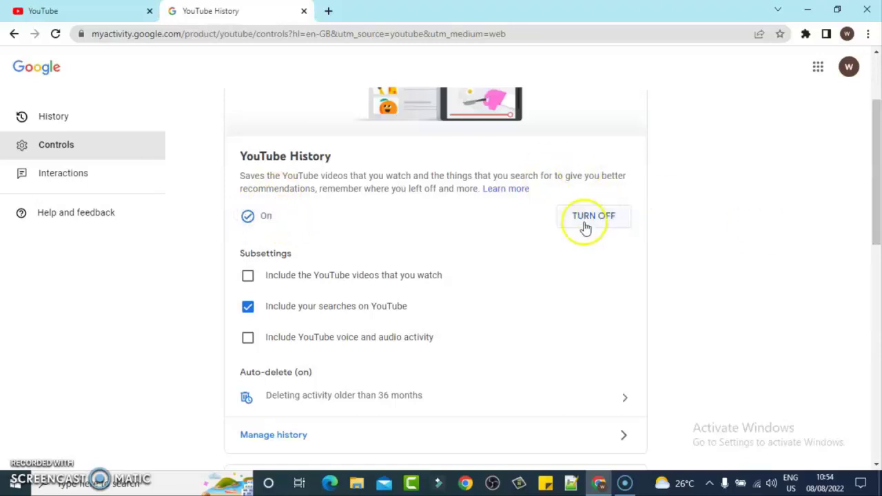
Step: Untick 'Include your searches on YouTube' and confirm the pause so YouTube History reads Off
{"action": "left_click", "coordinate": [247, 310]}
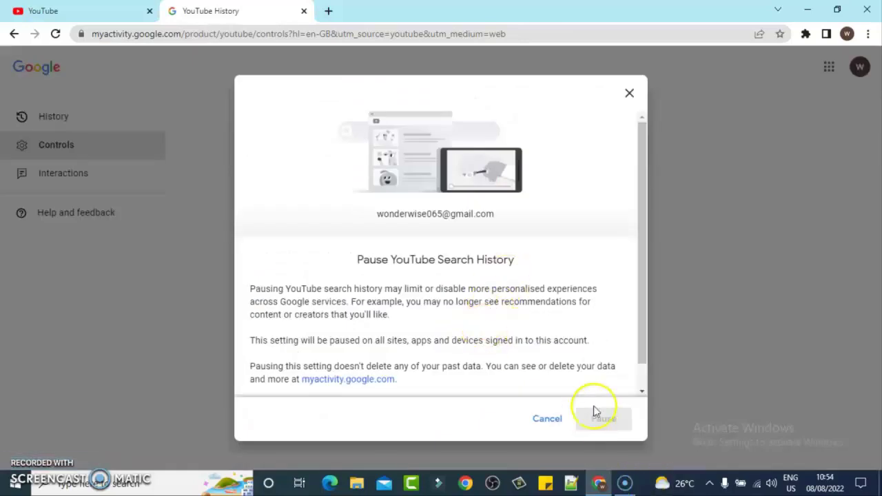
{"action": "left_click", "coordinate": [640, 380]}
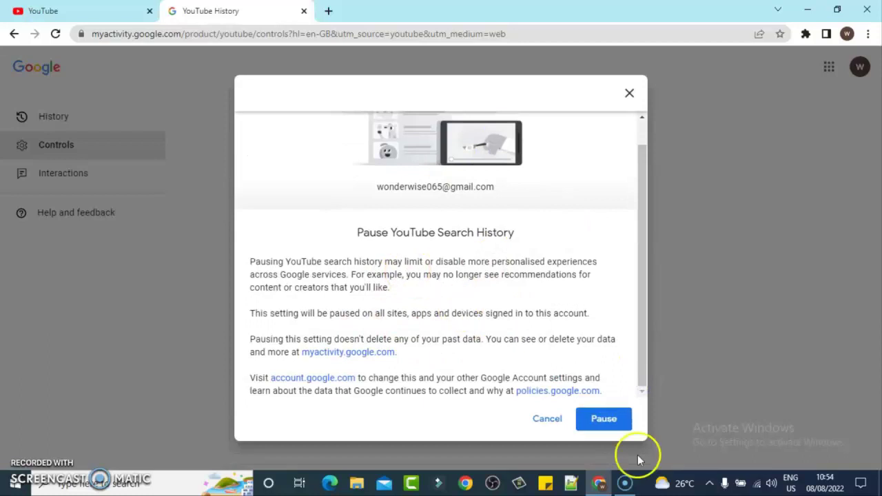
{"action": "left_click", "coordinate": [604, 426]}
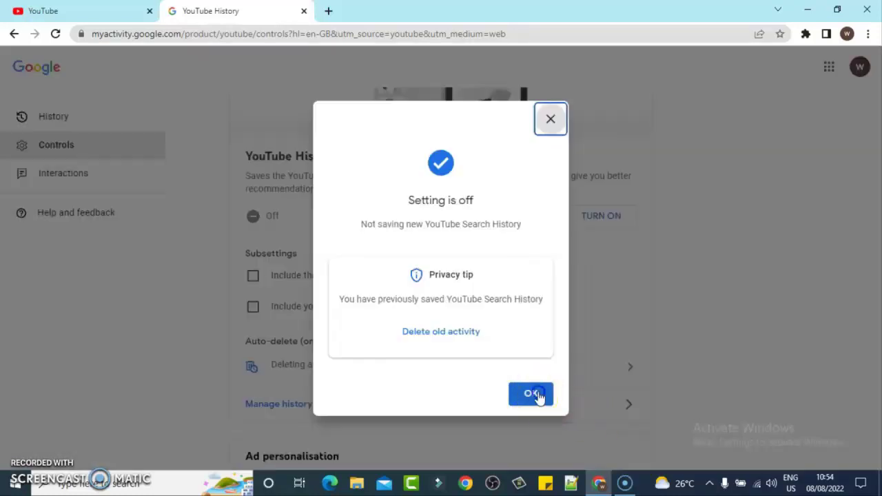
{"action": "left_click", "coordinate": [537, 395]}
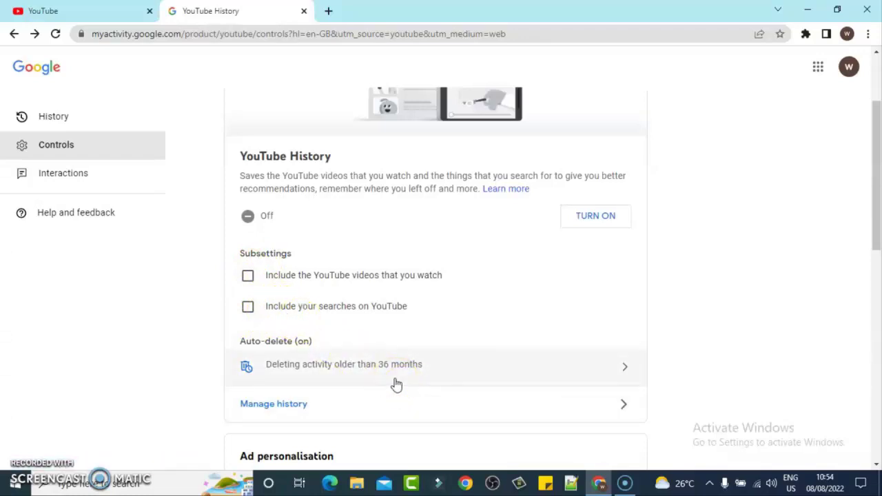
Step: Change YouTube history auto-delete from 36 months to 3 months and confirm the saved preference
{"action": "left_click", "coordinate": [393, 367]}
{"action": "left_click", "coordinate": [393, 367]}
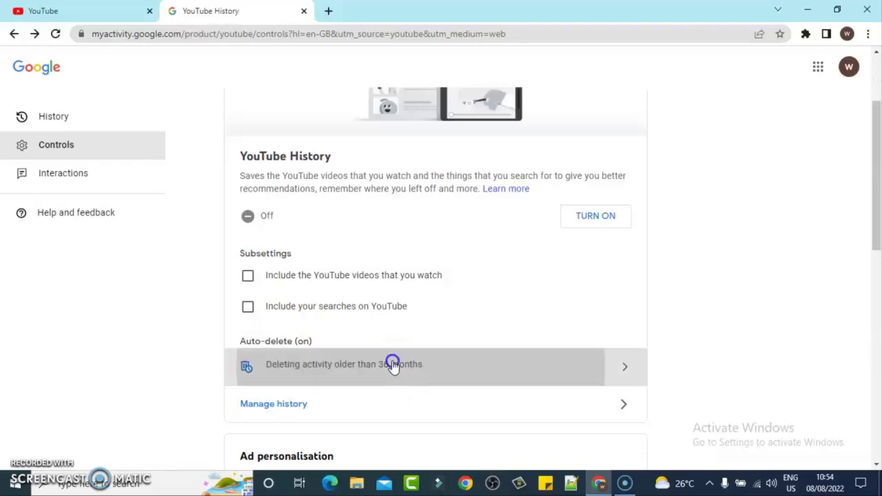
{"action": "left_click", "coordinate": [351, 238]}
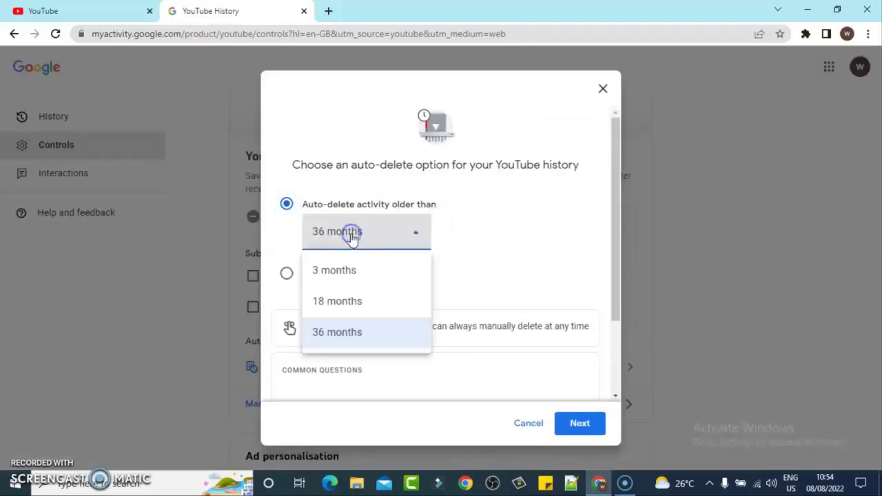
{"action": "left_click", "coordinate": [339, 276]}
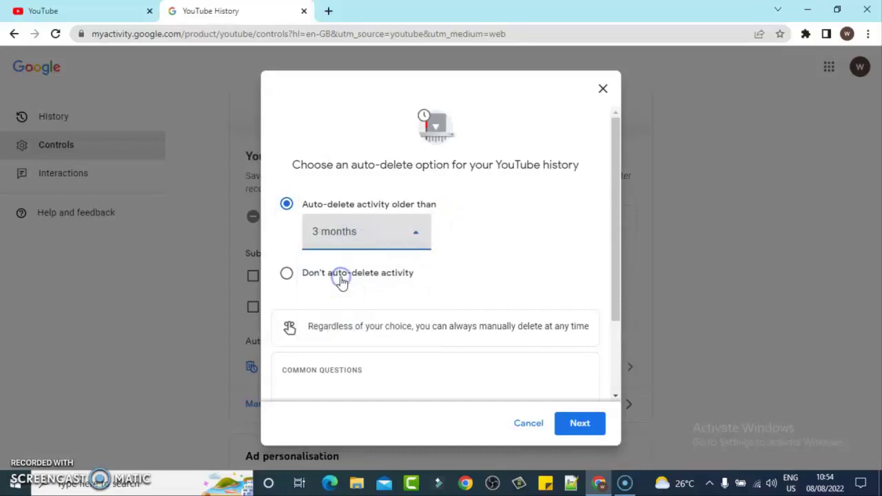
{"action": "left_click", "coordinate": [579, 424]}
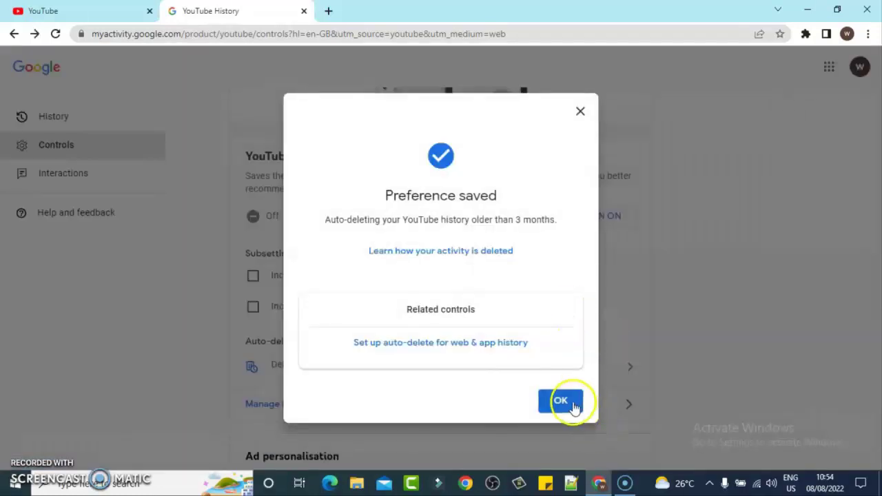
{"action": "left_click", "coordinate": [570, 405]}
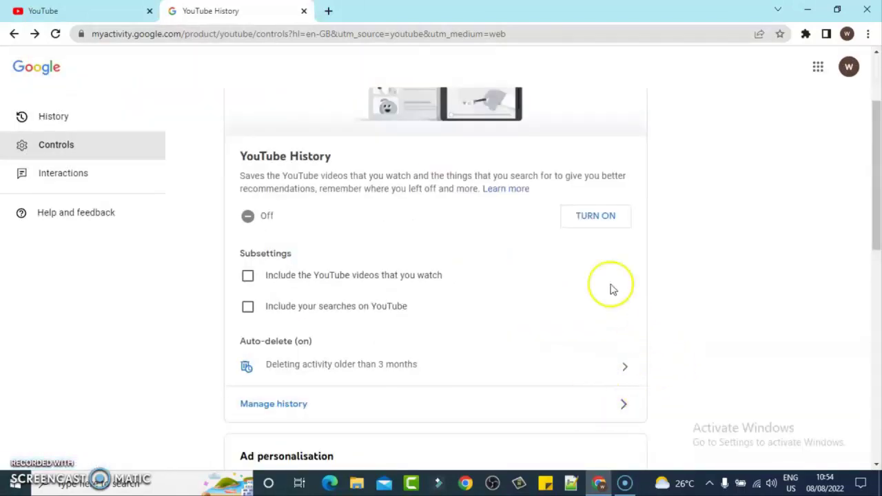
{"action": "left_click_drag", "start_coordinate": [875, 230], "coordinate": [878, 339]}
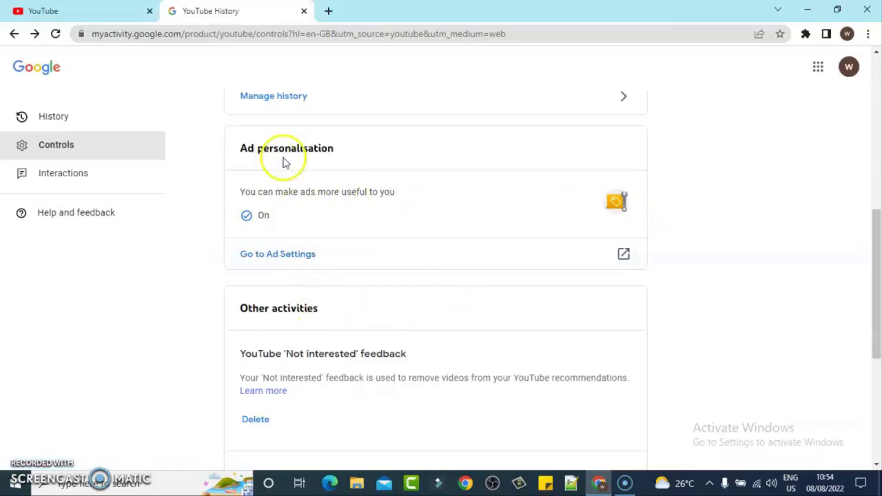
{"action": "left_click_drag", "start_coordinate": [338, 153], "coordinate": [240, 159]}
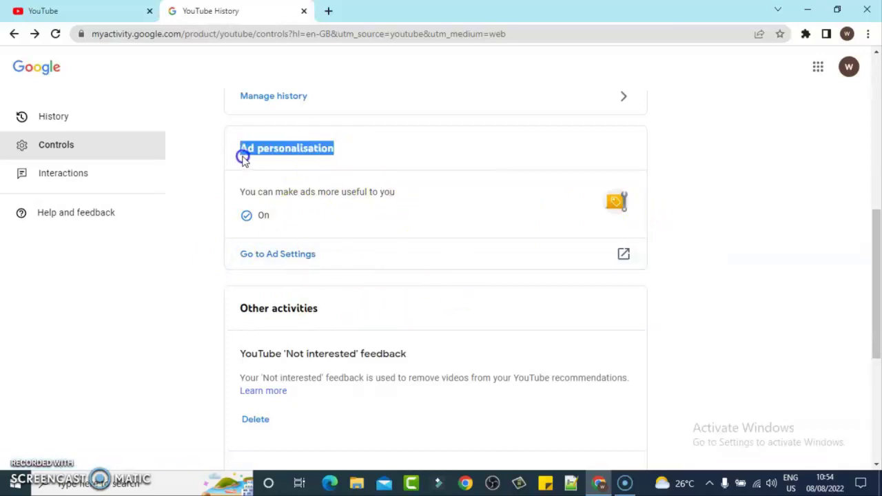
{"action": "left_click_drag", "start_coordinate": [876, 276], "coordinate": [877, 365]}
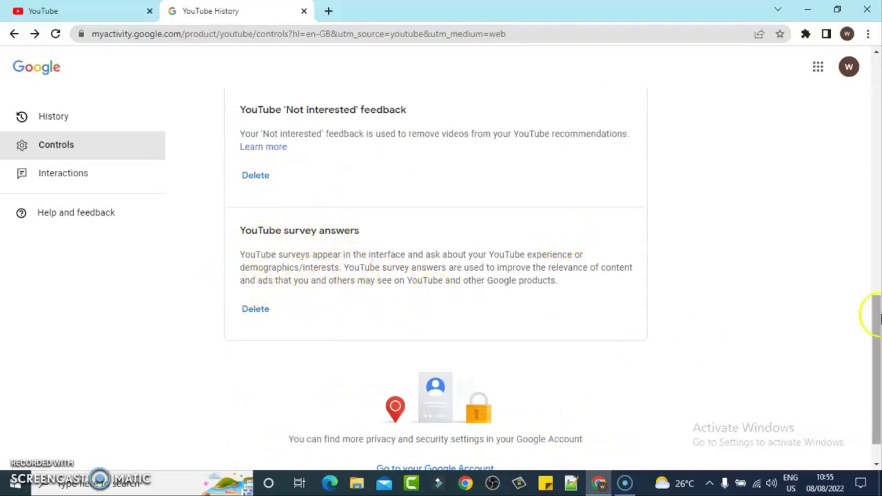
{"action": "left_click_drag", "start_coordinate": [877, 315], "coordinate": [877, 331]}
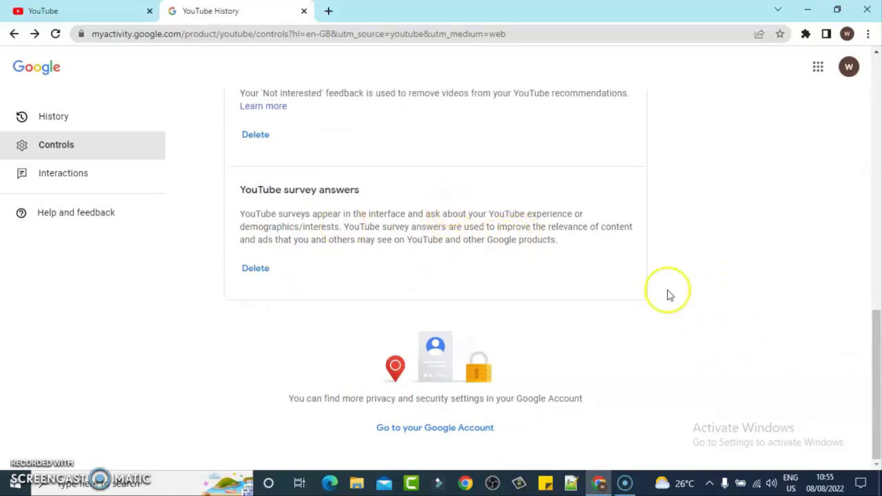
{"action": "left_click_drag", "start_coordinate": [877, 320], "coordinate": [877, 62]}
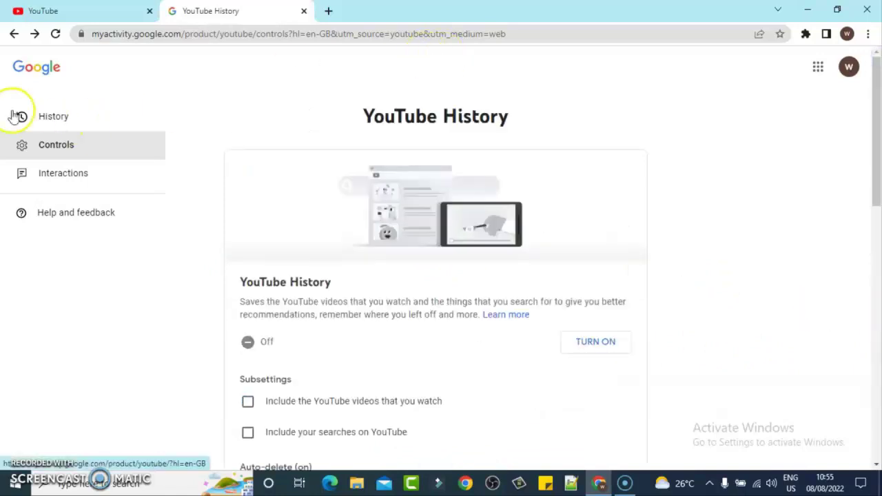
Step: Permanently delete all-time YouTube watch history from the History list, leaving it empty
{"action": "left_click", "coordinate": [41, 117]}
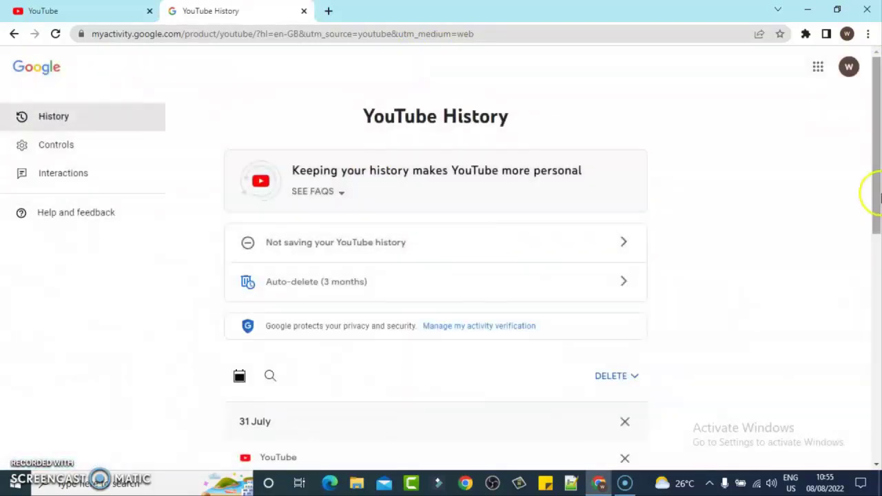
{"action": "left_click_drag", "start_coordinate": [874, 192], "coordinate": [877, 276]}
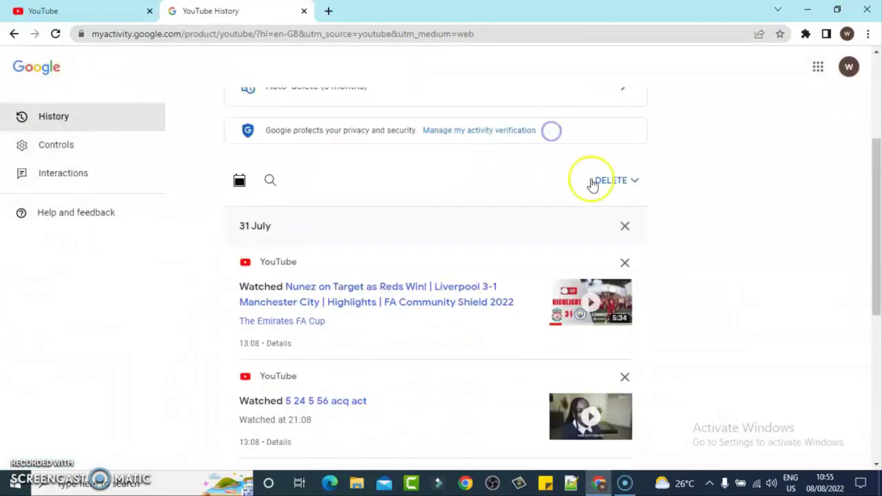
{"action": "left_click", "coordinate": [620, 187]}
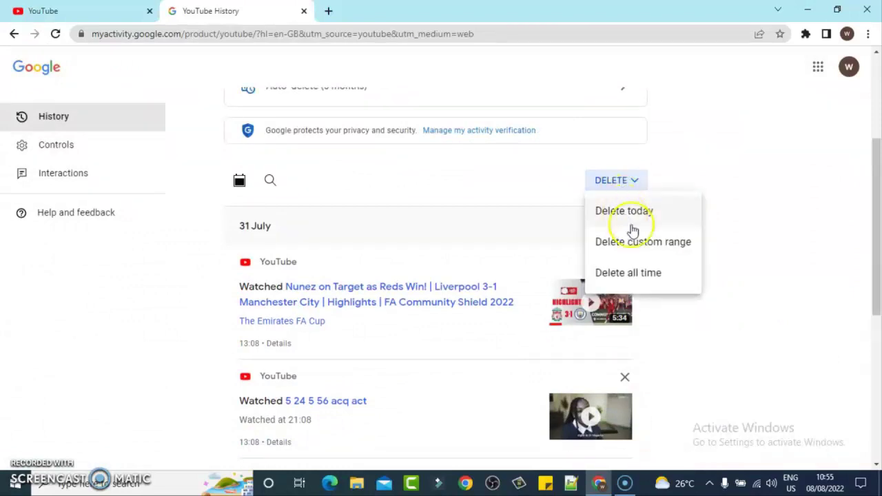
{"action": "left_click", "coordinate": [632, 274]}
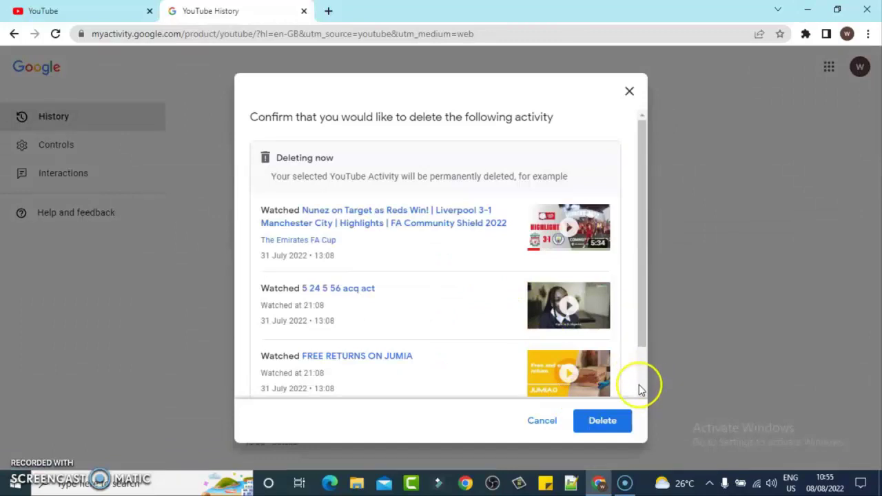
{"action": "scroll", "coordinate": [640, 382], "scroll_direction": "down", "scroll_amount": 3}
{"action": "left_click", "coordinate": [604, 421]}
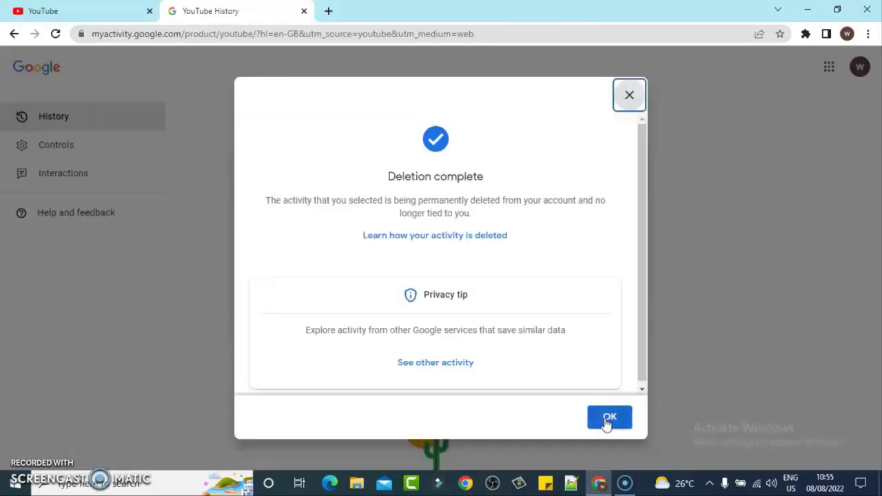
{"action": "left_click", "coordinate": [608, 419]}
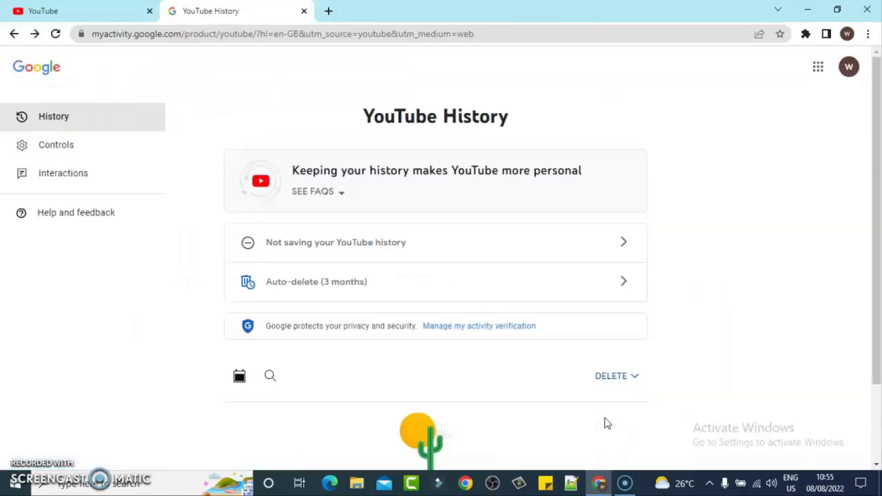
Step: Return to the YouTube tab's Home feed and reload it with F5
{"action": "left_click", "coordinate": [99, 13]}
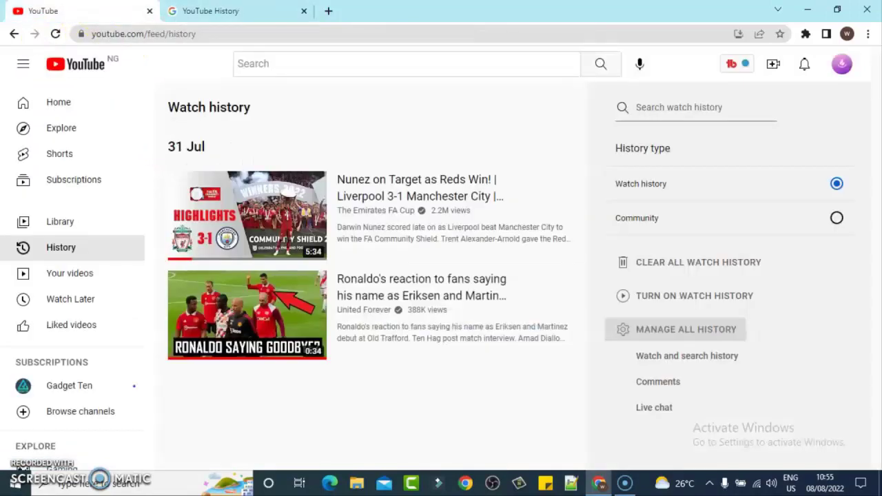
{"action": "left_click", "coordinate": [49, 103]}
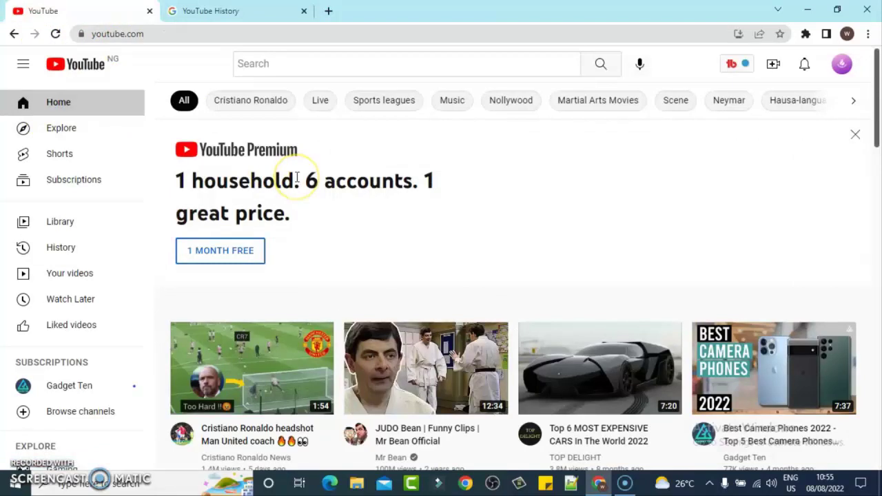
{"action": "key", "text": "F5"}
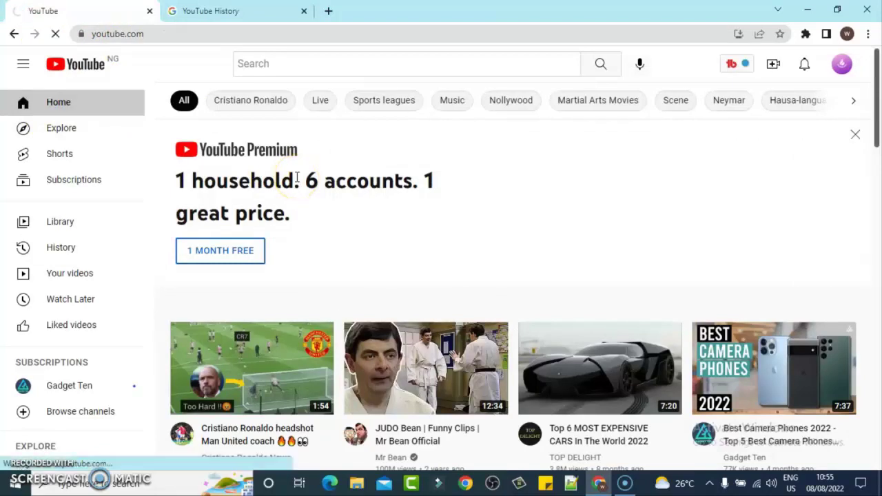